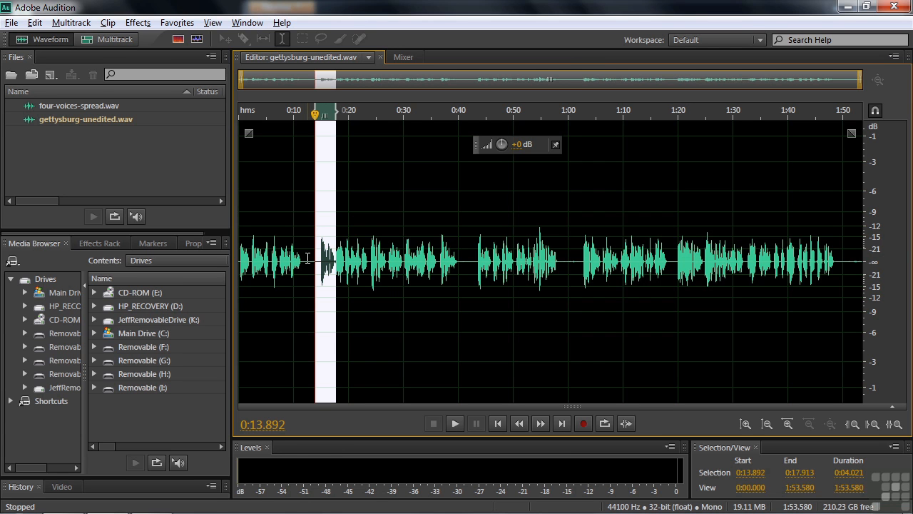
Look through the narrations and demo files working folders in the Open File dialog without opening anything
{"action": "left_click", "coordinate": [307, 258]}
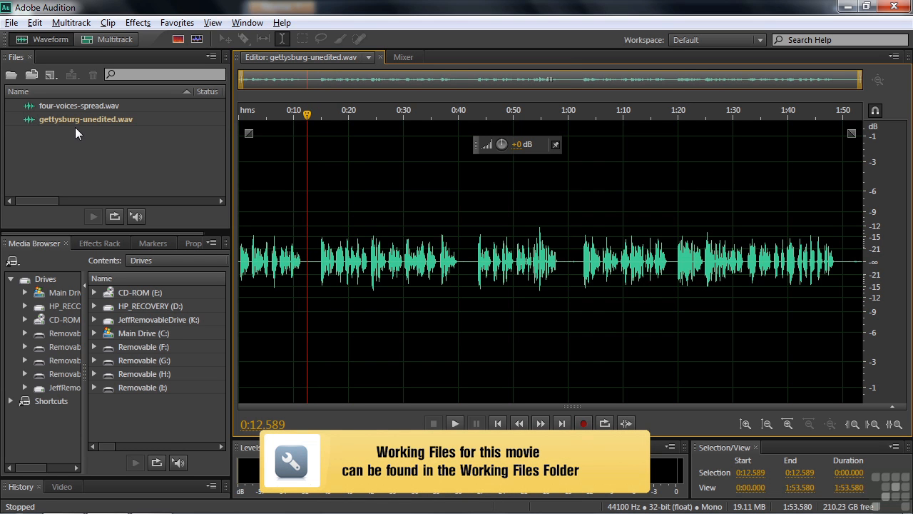
{"action": "double_click", "coordinate": [62, 143]}
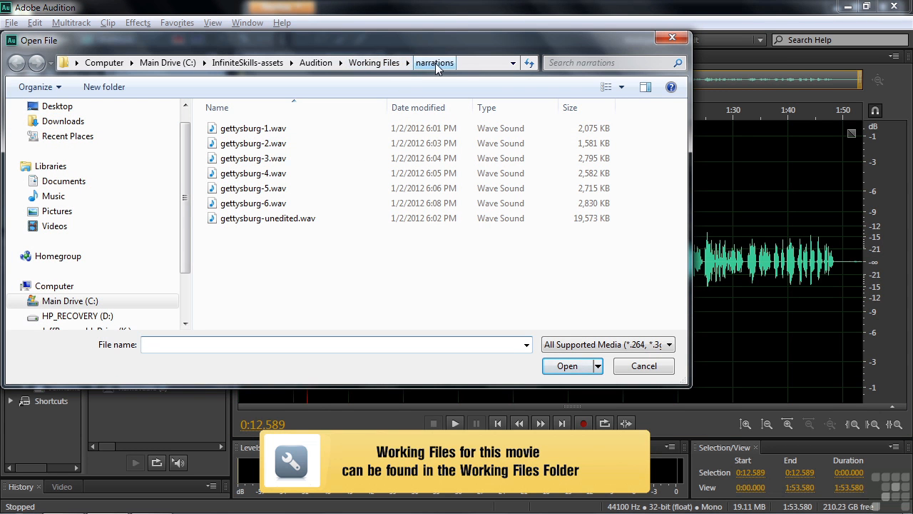
{"action": "left_click", "coordinate": [371, 63]}
{"action": "double_click", "coordinate": [214, 131]}
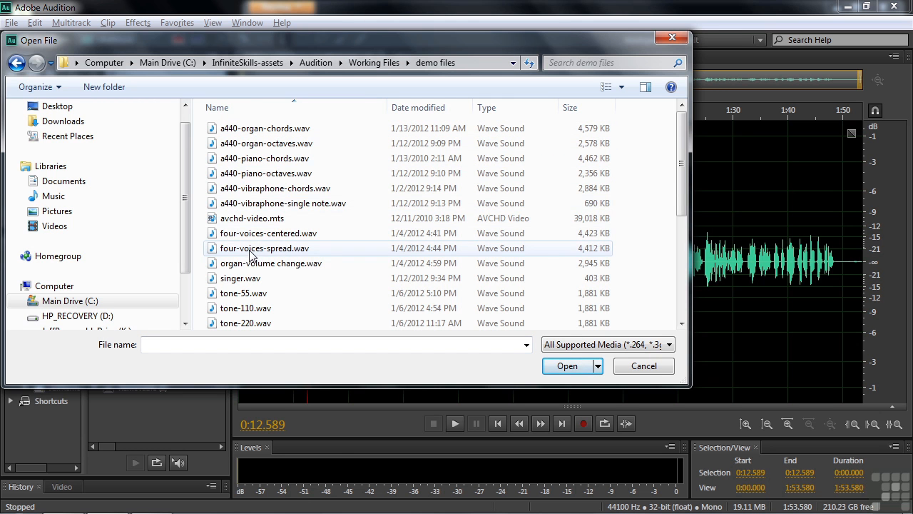
{"action": "left_click", "coordinate": [651, 365]}
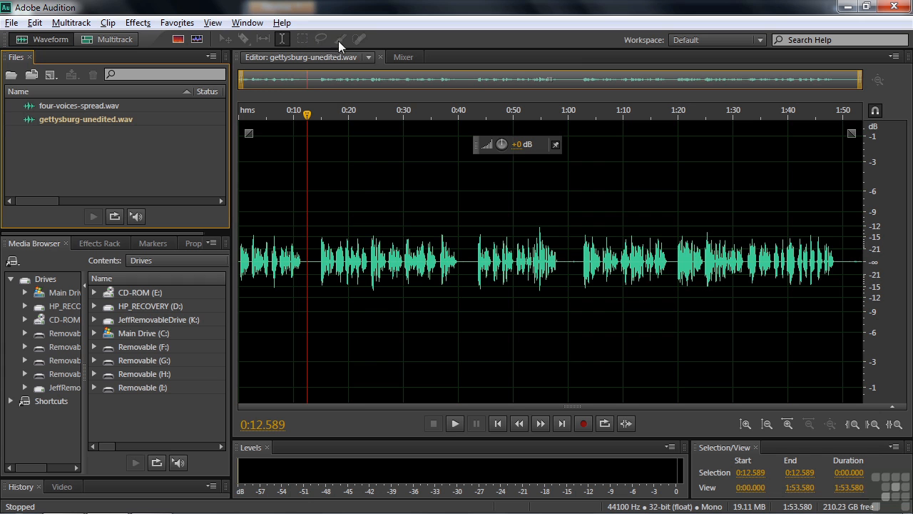
Show the spectral frequency display and select a rectangular area from about 0:17.7 to 0:27.1 with the Marquee Selection tool
{"action": "left_click", "coordinate": [177, 39]}
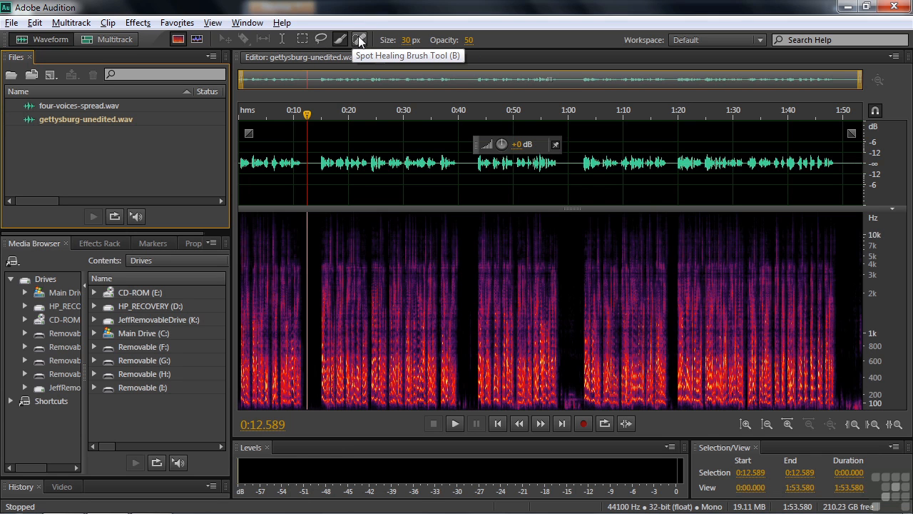
{"action": "left_click", "coordinate": [302, 39]}
{"action": "left_click_drag", "start_coordinate": [336, 255], "coordinate": [386, 308]}
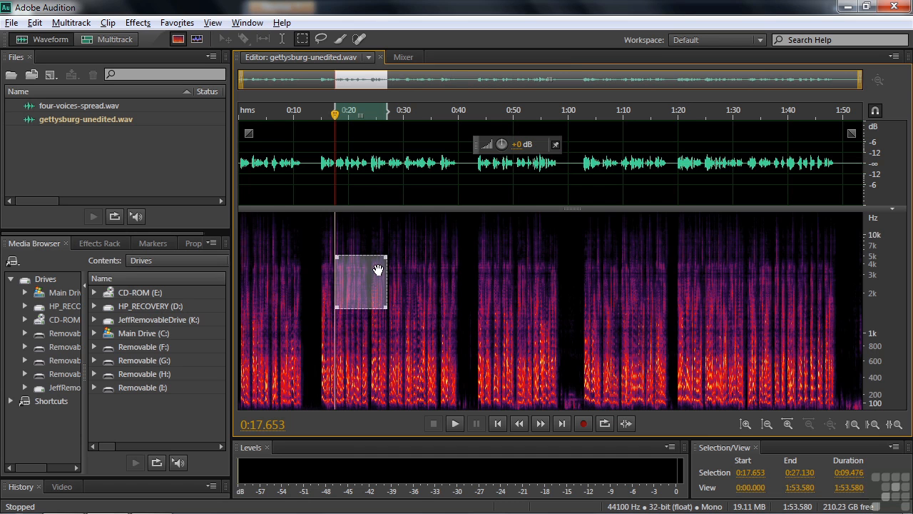
Lasso a round spectral area from about 0:31.3 to 0:40.8, then paint a looping freehand selection with the 30 px Paintbrush Selection tool
{"action": "left_click", "coordinate": [321, 39]}
{"action": "mouse_move", "coordinate": [445, 239]}
{"action": "left_mouse_down"}
{"action": "mouse_move", "coordinate": [434, 290]}
{"action": "mouse_move", "coordinate": [463, 263]}
{"action": "mouse_move", "coordinate": [441, 243]}
{"action": "left_mouse_up"}
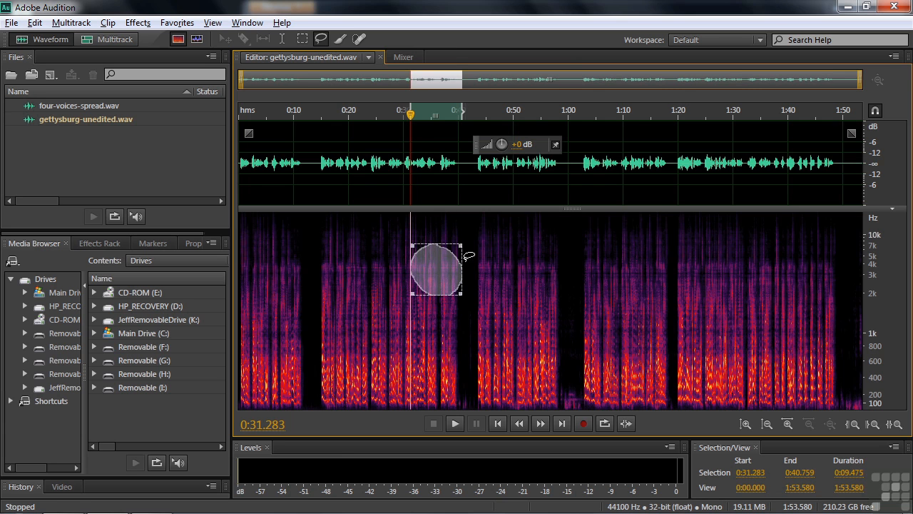
{"action": "left_click", "coordinate": [339, 39]}
{"action": "mouse_move", "coordinate": [347, 305]}
{"action": "left_mouse_down"}
{"action": "mouse_move", "coordinate": [386, 337]}
{"action": "mouse_move", "coordinate": [580, 347]}
{"action": "mouse_move", "coordinate": [515, 306]}
{"action": "mouse_move", "coordinate": [440, 321]}
{"action": "mouse_move", "coordinate": [332, 306]}
{"action": "mouse_move", "coordinate": [407, 347]}
{"action": "mouse_move", "coordinate": [490, 337]}
{"action": "left_mouse_up"}
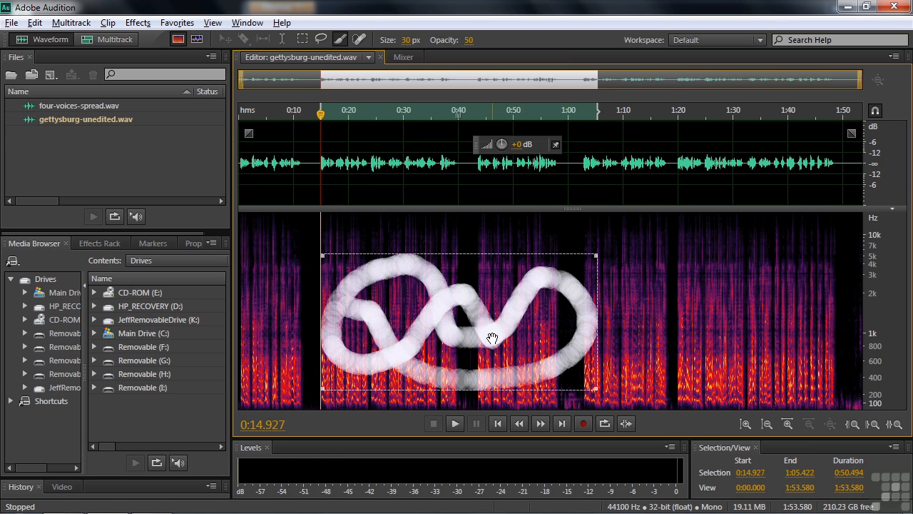
{"action": "left_click", "coordinate": [360, 41]}
View the spectral pitch display, then return to the plain waveform display
{"action": "left_click", "coordinate": [196, 38]}
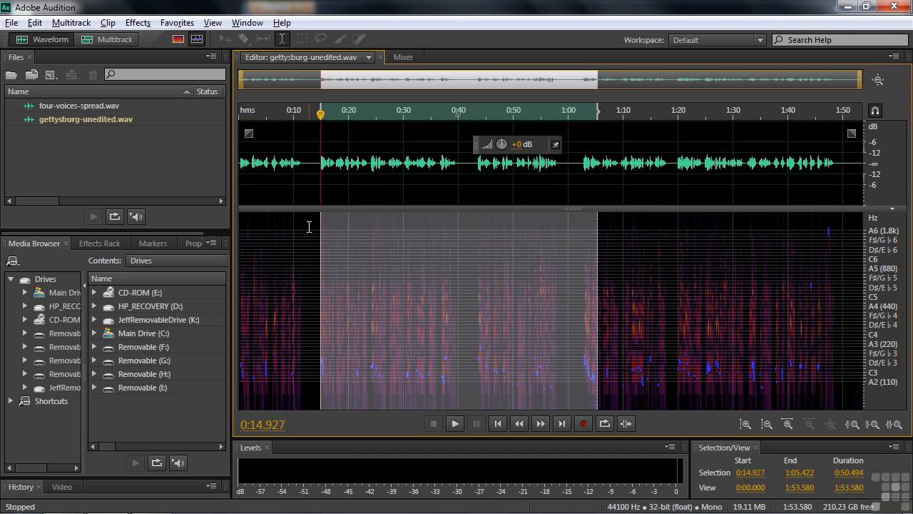
{"action": "left_click", "coordinate": [282, 40]}
{"action": "left_click", "coordinate": [176, 39]}
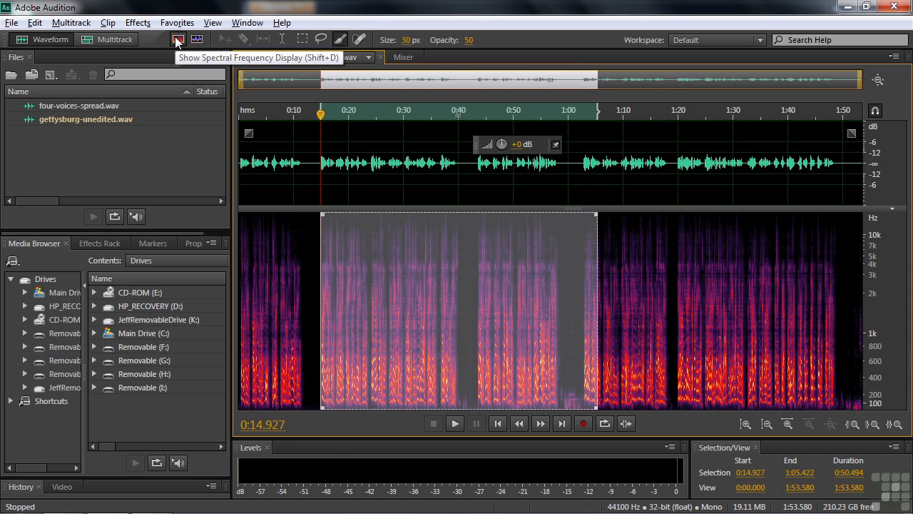
{"action": "left_click", "coordinate": [176, 39]}
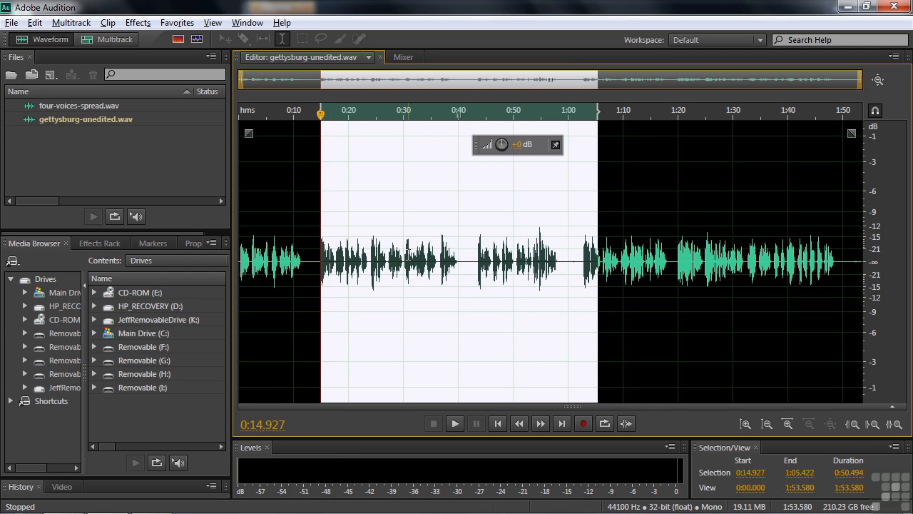
Select the first phrase after the 0:12 pause, then adjust both selection edges to span about 0:17.7 to 0:23.8
{"action": "left_click", "coordinate": [310, 256]}
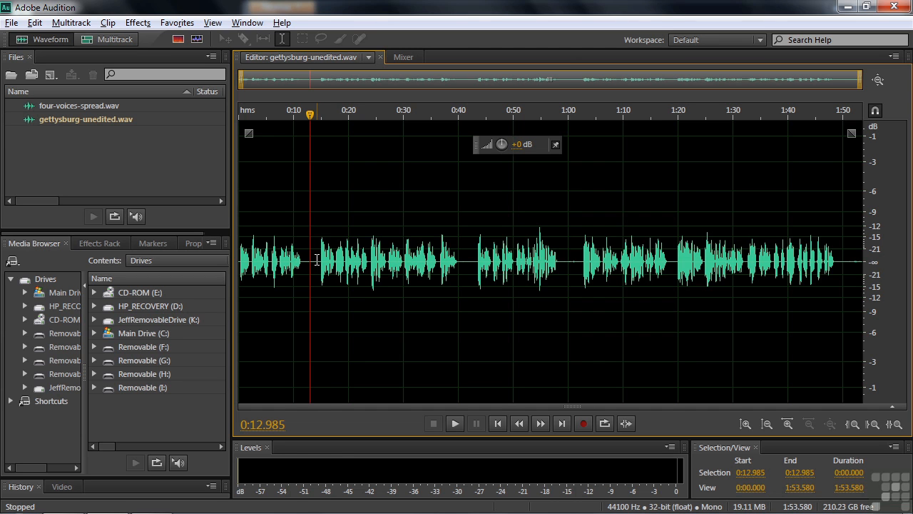
{"action": "left_click_drag", "start_coordinate": [317, 260], "coordinate": [336, 263]}
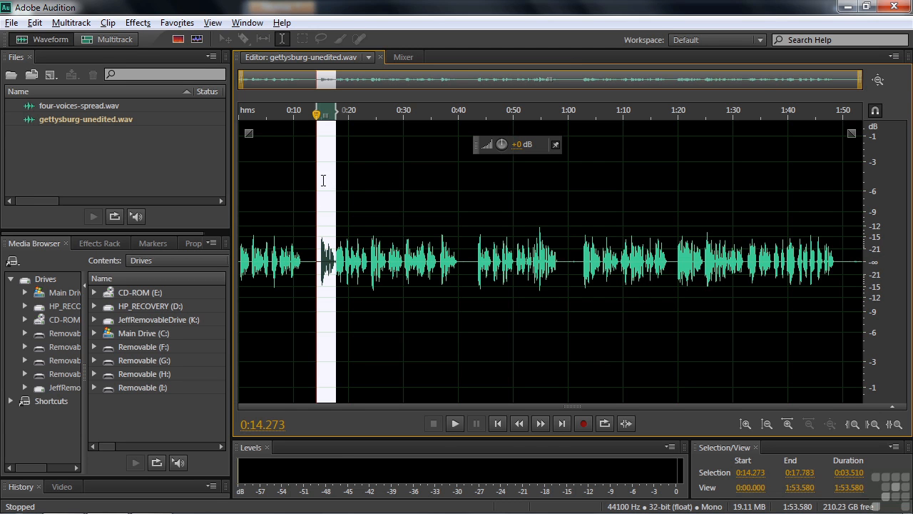
{"action": "left_click_drag", "start_coordinate": [335, 181], "coordinate": [368, 188]}
{"action": "left_click_drag", "start_coordinate": [316, 179], "coordinate": [336, 197]}
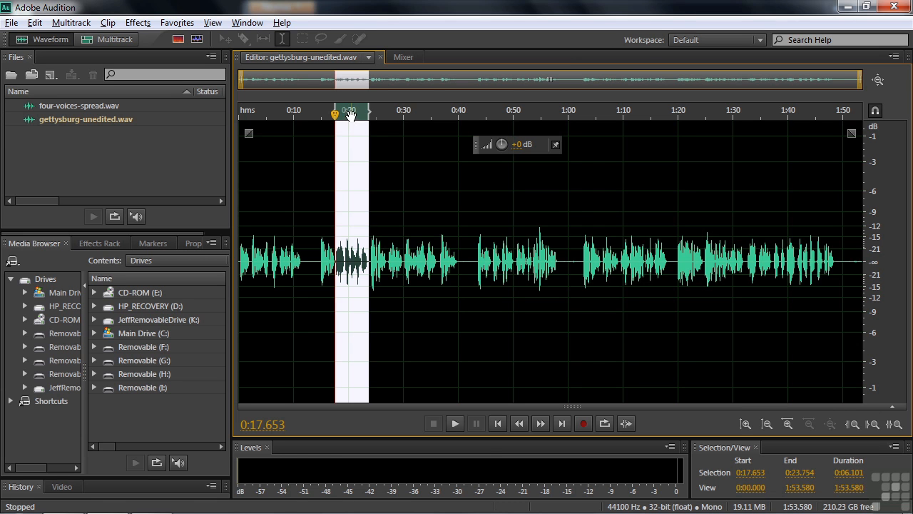
Slide the time selection to start at about 0:22.4, then extend both ends to cover about 0:14.4 to 0:40.9
{"action": "left_click_drag", "start_coordinate": [350, 115], "coordinate": [374, 114]}
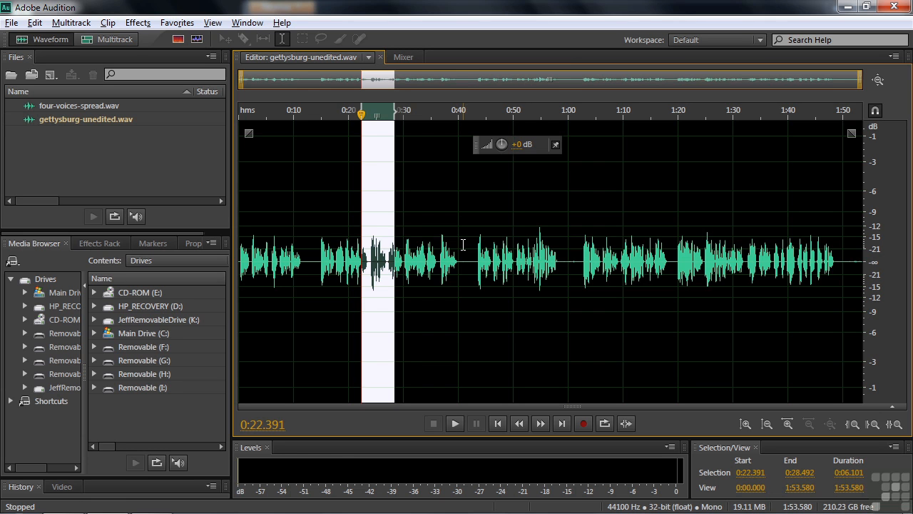
{"action": "left_click", "coordinate": [463, 245], "text": "shift"}
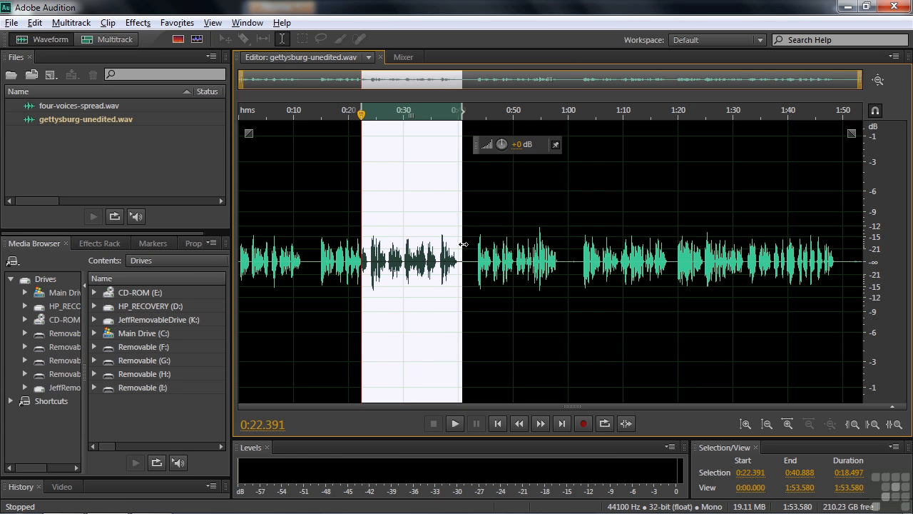
{"action": "left_click", "coordinate": [318, 234], "text": "shift"}
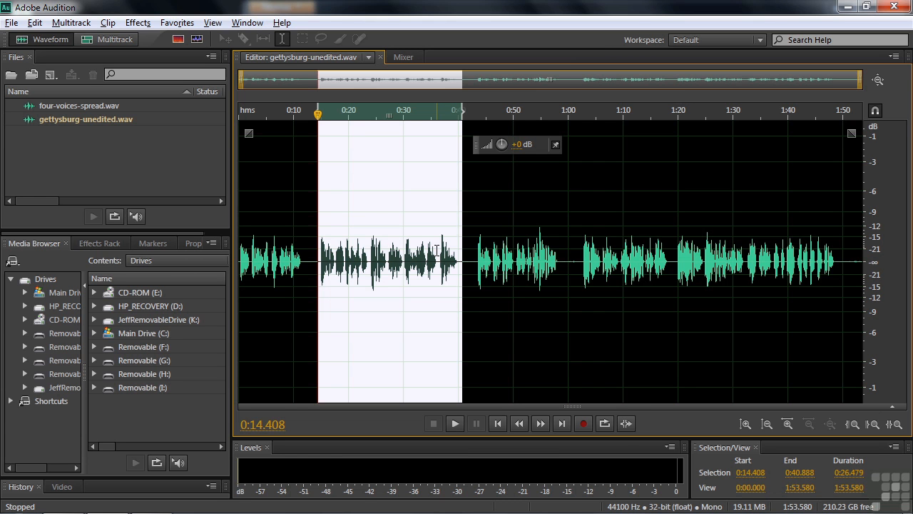
Shorten the time selection from both ends so it covers about 0:23.2 to 0:31.8
{"action": "left_click", "coordinate": [437, 249], "text": "shift"}
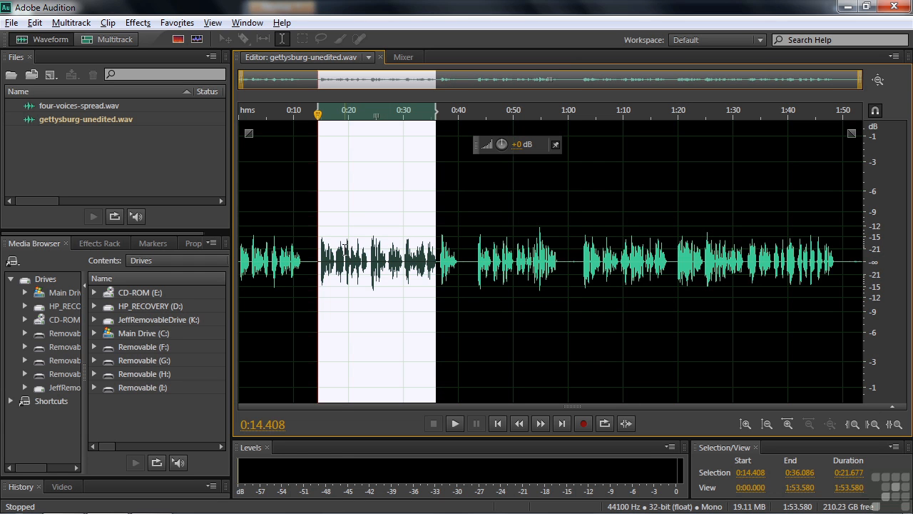
{"action": "left_click", "coordinate": [344, 249], "text": "shift"}
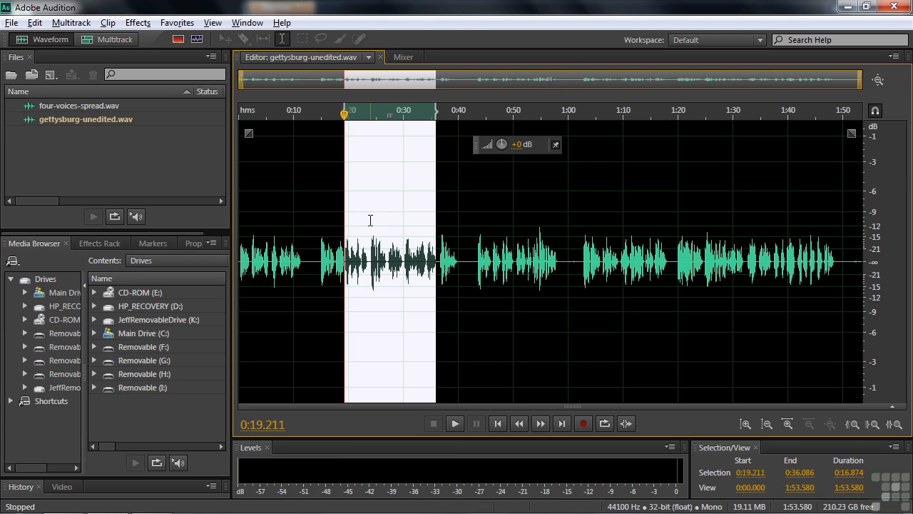
{"action": "left_click", "coordinate": [365, 220], "text": "shift"}
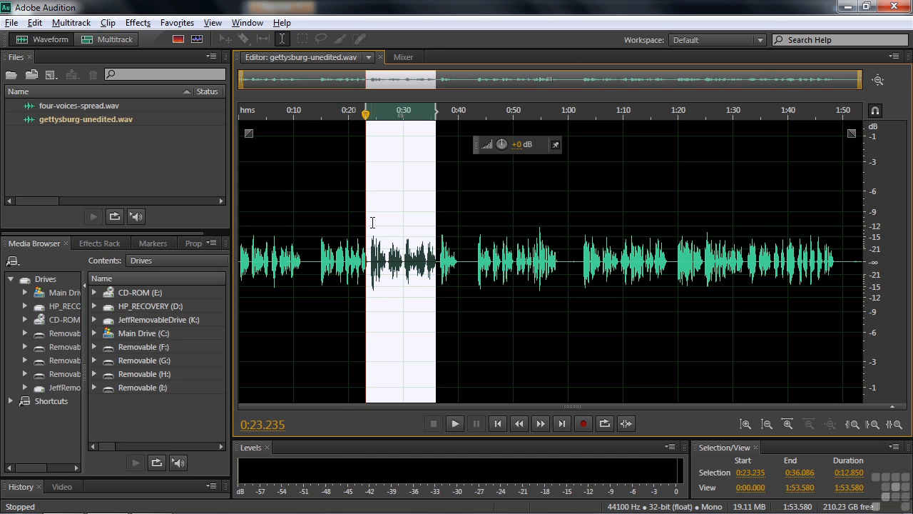
{"action": "left_click", "coordinate": [413, 233], "text": "shift"}
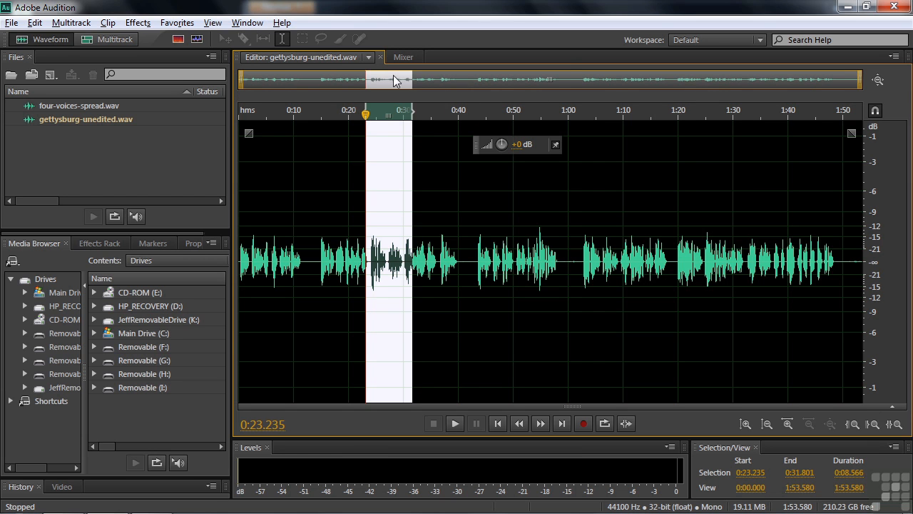
Zoom and shift the visible waveform range to about 0:20.8 to 0:56.6
{"action": "left_click_drag", "start_coordinate": [241, 81], "coordinate": [435, 86]}
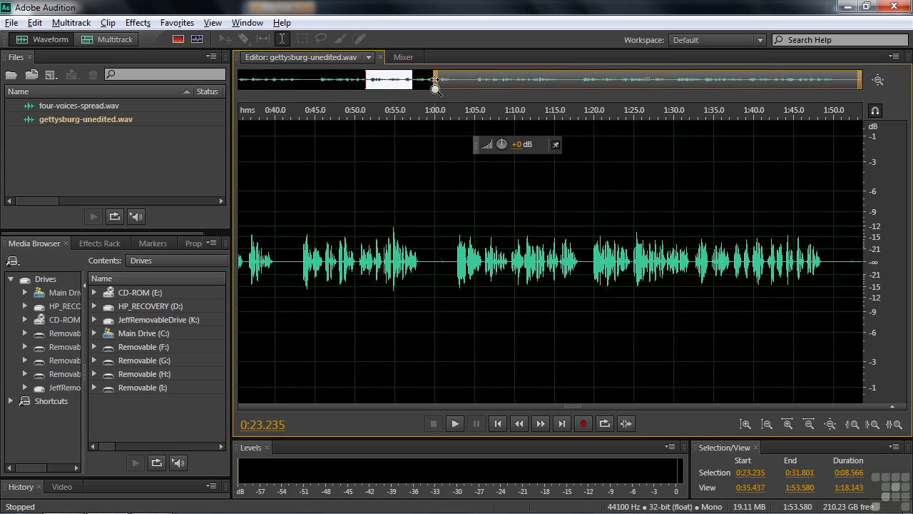
{"action": "left_click_drag", "start_coordinate": [653, 78], "coordinate": [515, 80]}
{"action": "left_click_drag", "start_coordinate": [729, 86], "coordinate": [495, 80]}
{"action": "left_click_drag", "start_coordinate": [402, 80], "coordinate": [443, 85]}
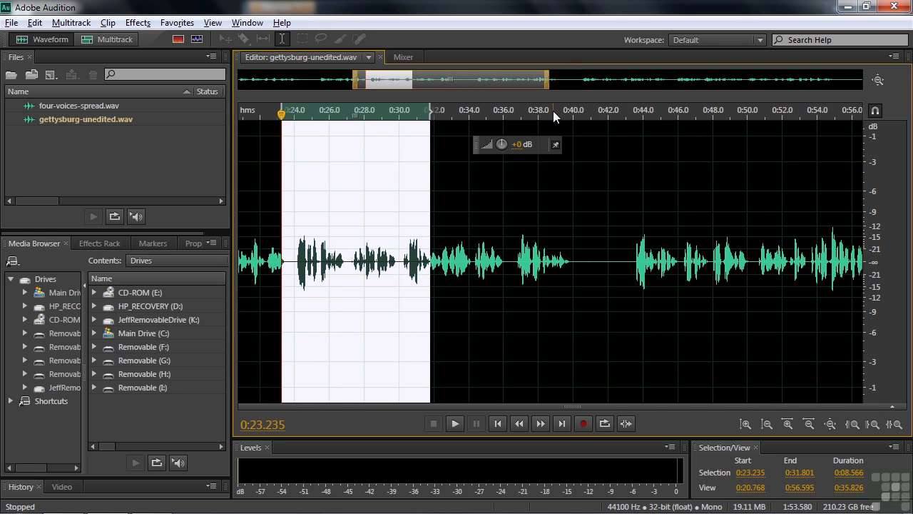
Zoom in on the pause between about 0:38.7 and 0:43.4, then shift the view back to about 0:30.2 to 0:34.8
{"action": "left_click_drag", "start_coordinate": [564, 111], "coordinate": [633, 141]}
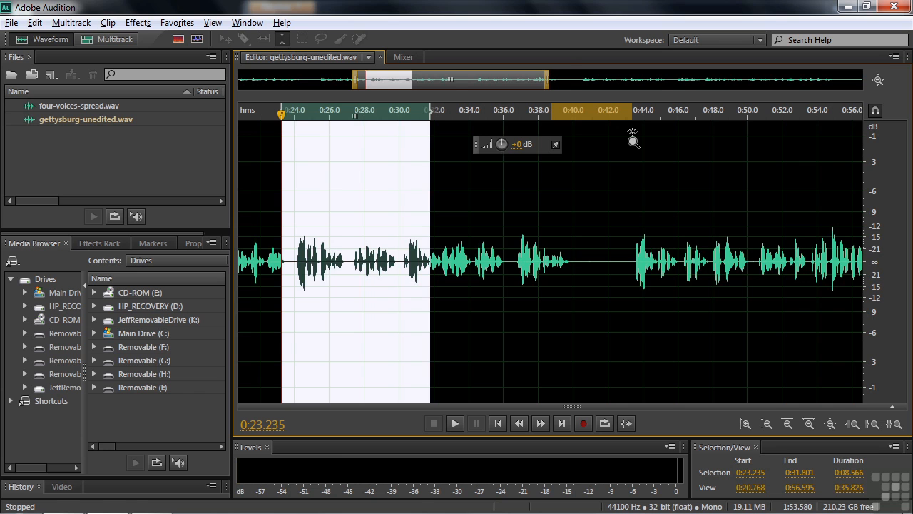
{"action": "left_click_drag", "start_coordinate": [634, 141], "coordinate": [633, 141]}
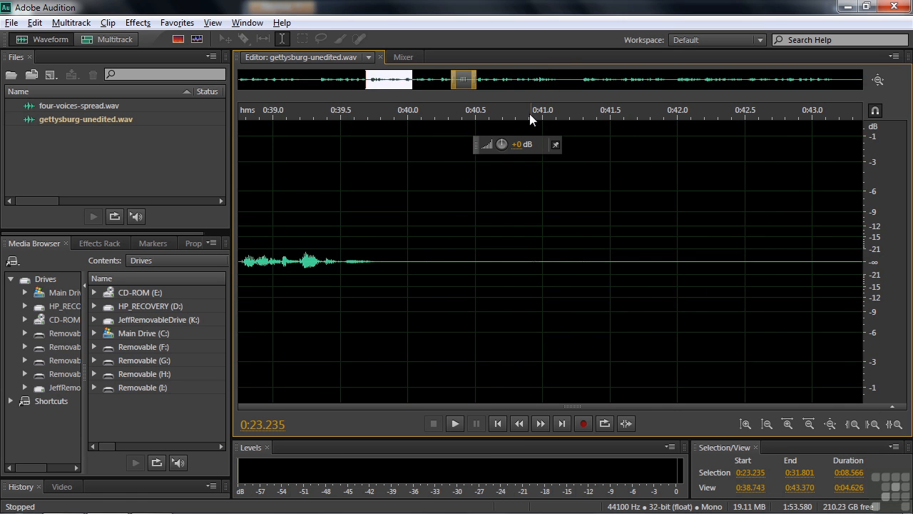
{"action": "left_click_drag", "start_coordinate": [462, 80], "coordinate": [426, 77]}
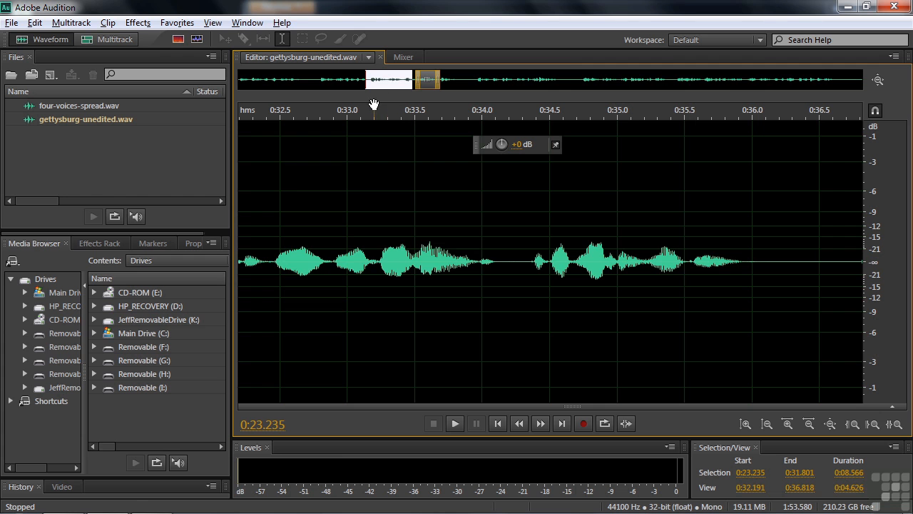
{"action": "left_click_drag", "start_coordinate": [383, 104], "coordinate": [664, 110]}
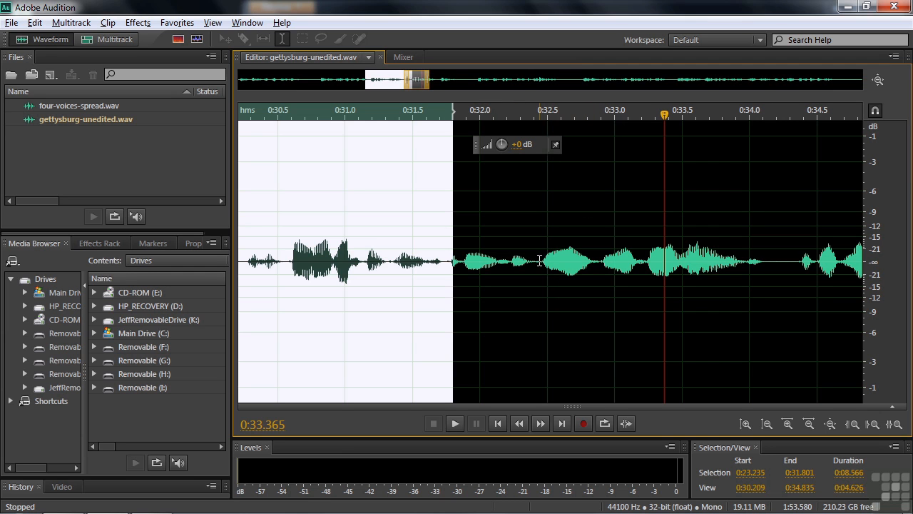
Select the single word from about 0:32.45 to 0:32.86, then select the entire visible part of the waveform
{"action": "left_click_drag", "start_coordinate": [542, 261], "coordinate": [597, 266]}
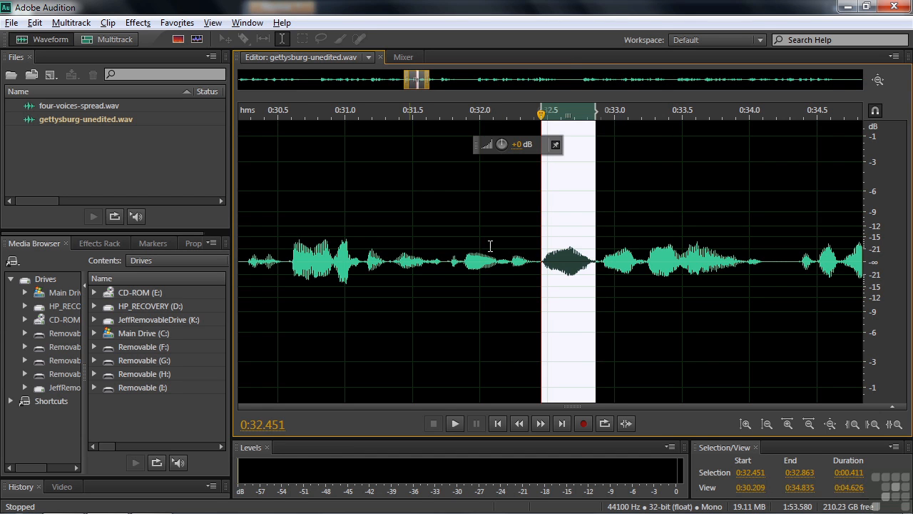
{"action": "double_click", "coordinate": [453, 262]}
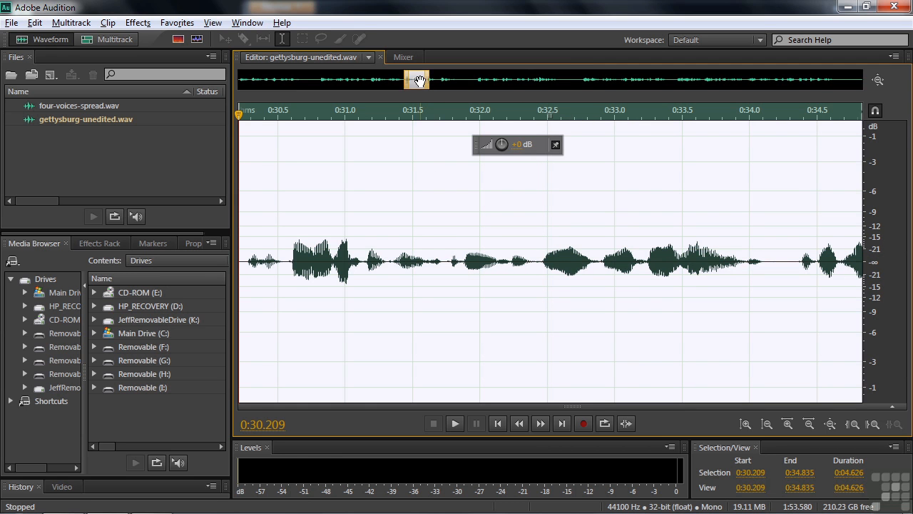
{"action": "left_click_drag", "start_coordinate": [416, 81], "coordinate": [440, 80]}
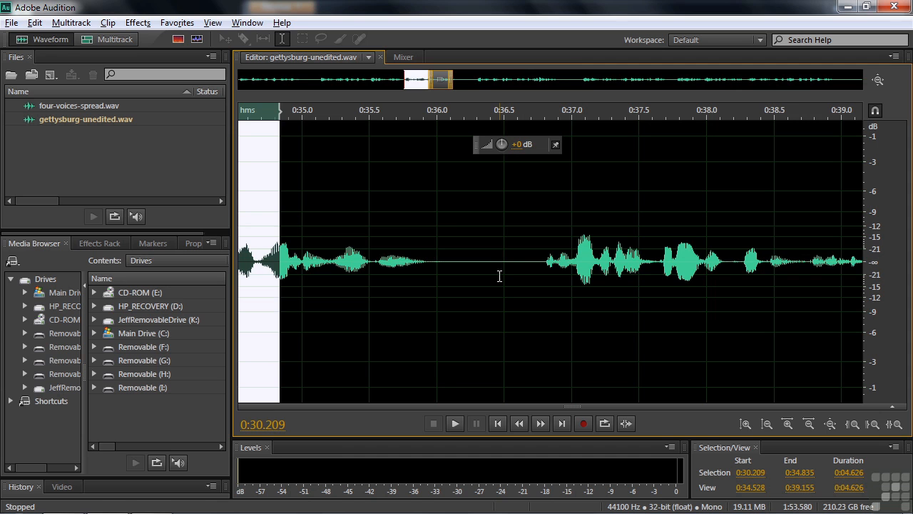
Select the whole gettysburg-unedited.wav file, zoom out to its full length, and clear the selection
{"action": "left_click", "coordinate": [490, 263]}
{"action": "key", "text": "ctrl+a"}
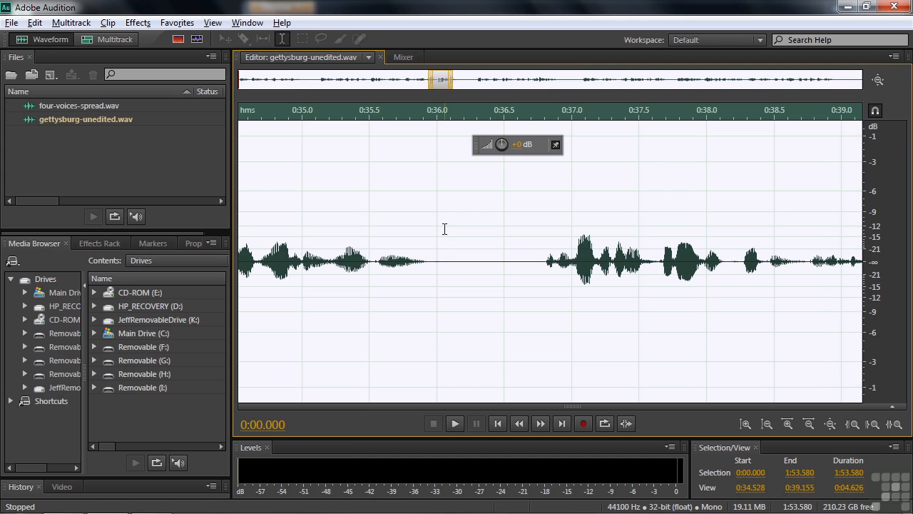
{"action": "key", "text": "backslash"}
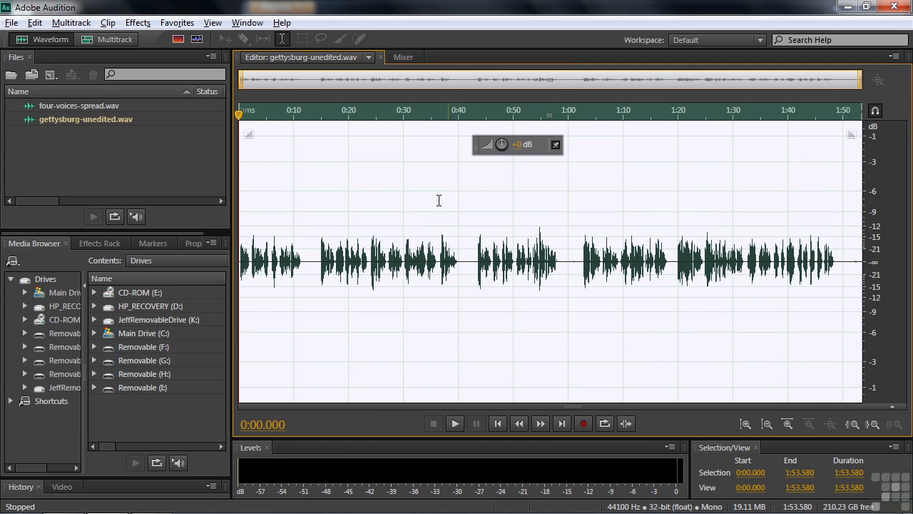
{"action": "left_click", "coordinate": [475, 212]}
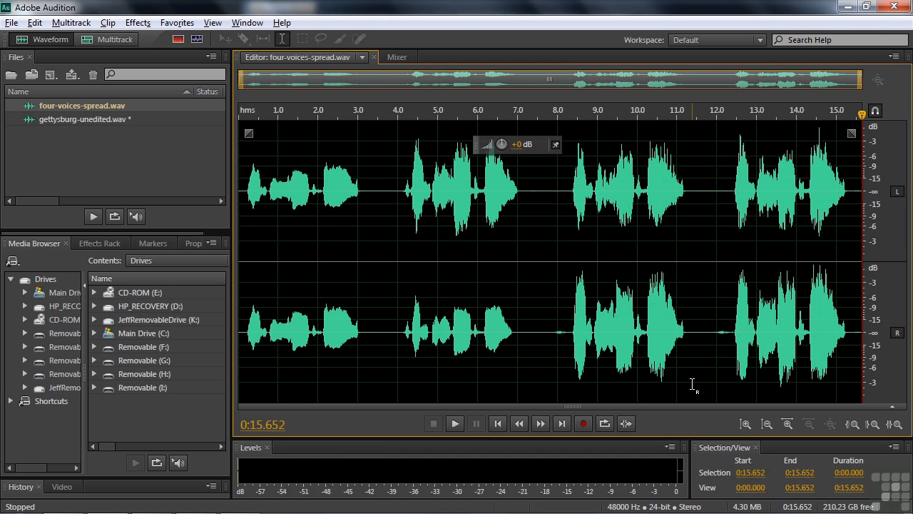
Turn off context-sensitive channel editing in the General preferences and apply the change
{"action": "left_click", "coordinate": [36, 24]}
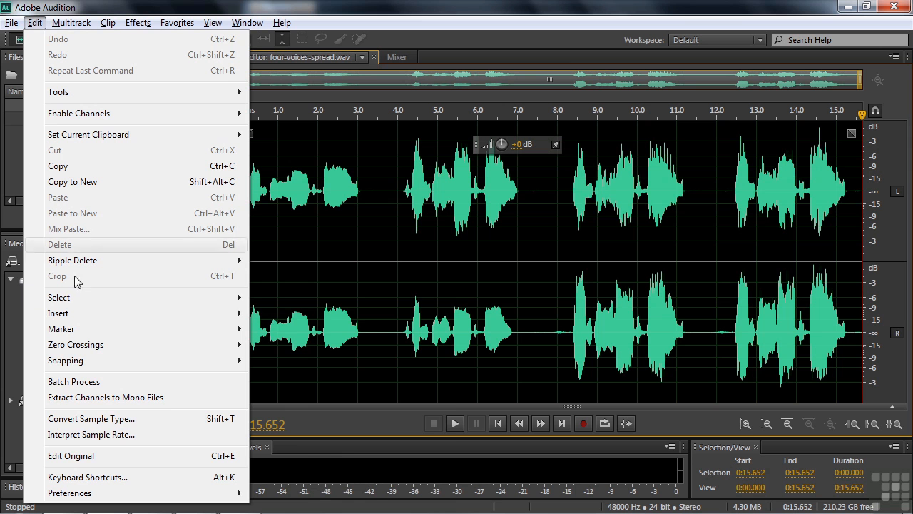
{"action": "mouse_move", "coordinate": [107, 494]}
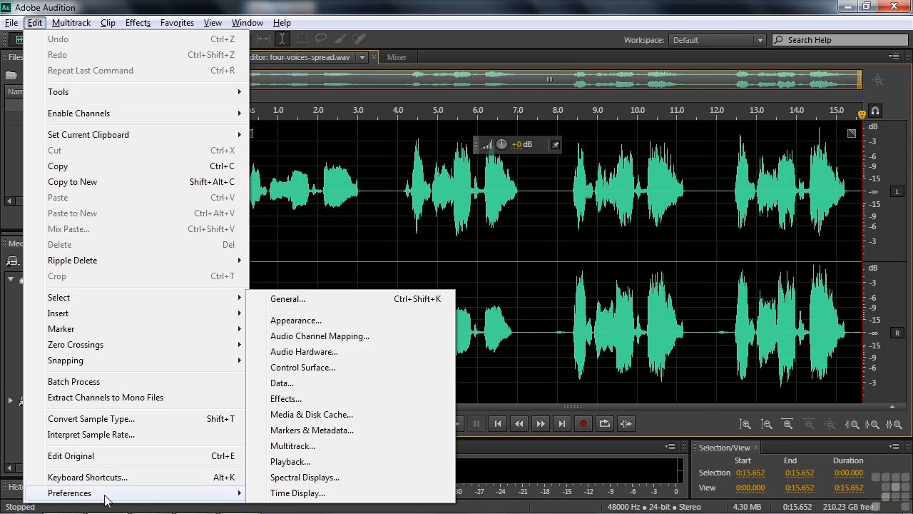
{"action": "left_click", "coordinate": [296, 300]}
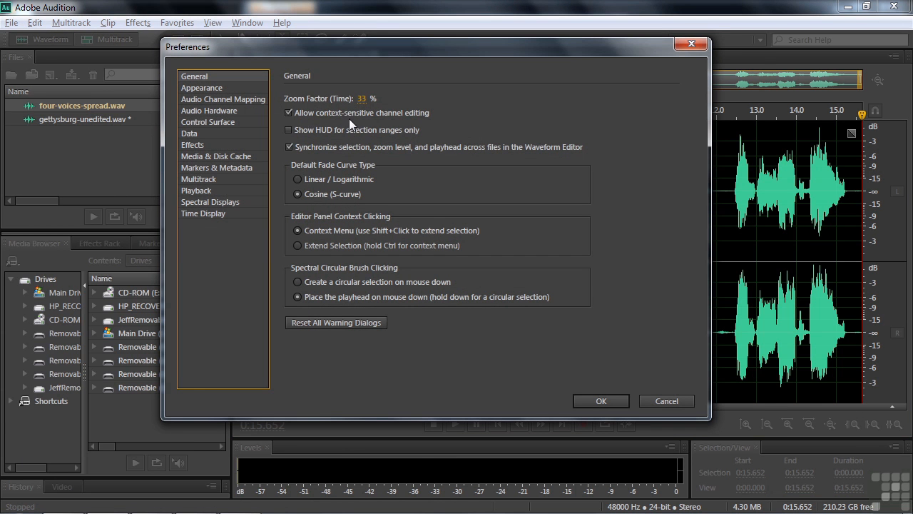
{"action": "mouse_move", "coordinate": [404, 112]}
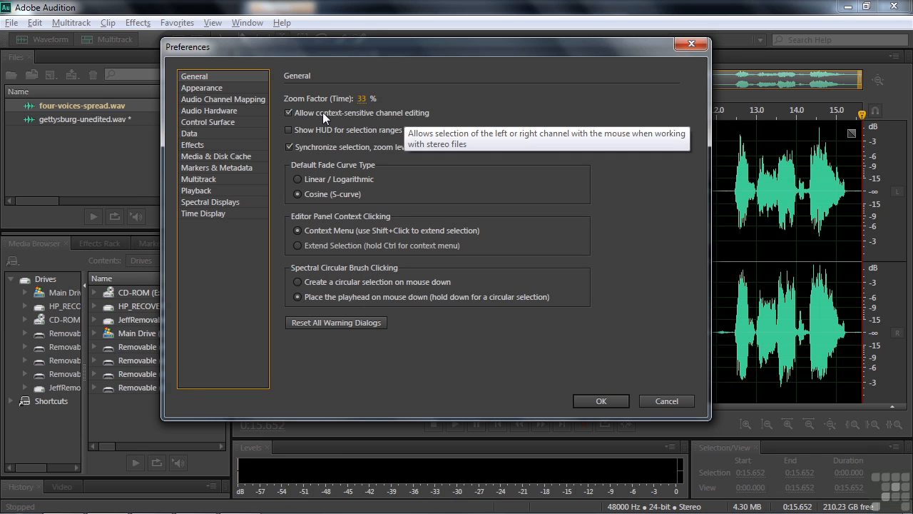
{"action": "left_click", "coordinate": [287, 112]}
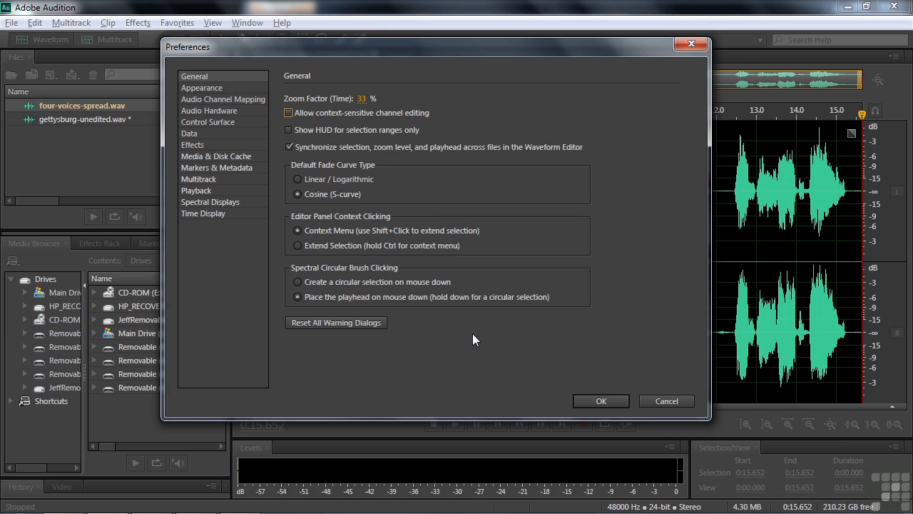
{"action": "left_click", "coordinate": [599, 401]}
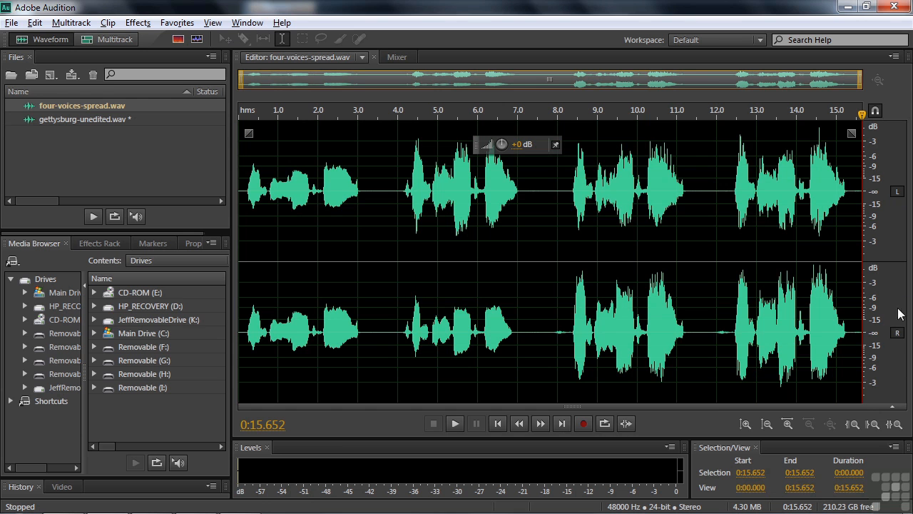
Disable the right channel and select from about 0:13.15 to 0:14.72 in the left channel only
{"action": "left_click", "coordinate": [897, 333]}
{"action": "left_click_drag", "start_coordinate": [825, 175], "coordinate": [763, 173]}
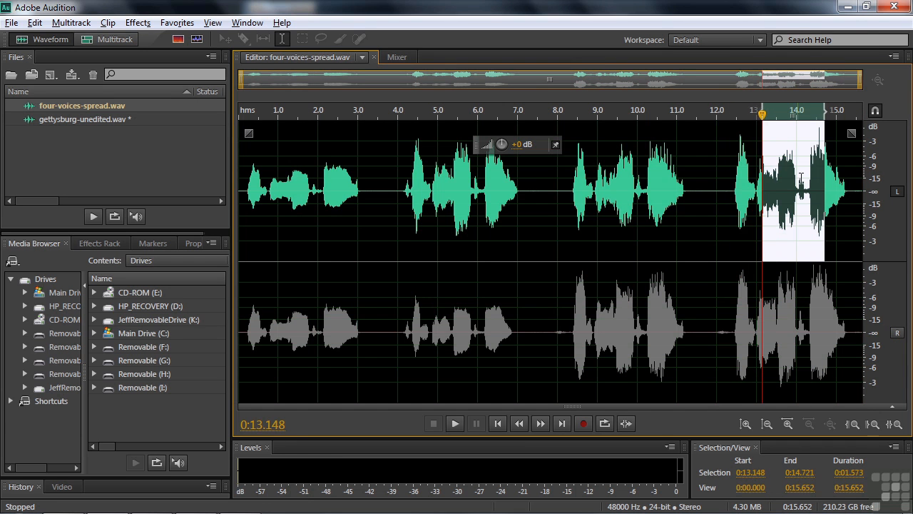
Select from about 0:09.93 to 0:13.15 with only the right channel enabled, then re-enable the left channel and clear the selection
{"action": "left_click", "coordinate": [898, 191]}
{"action": "left_click", "coordinate": [897, 332]}
{"action": "left_click_drag", "start_coordinate": [825, 319], "coordinate": [634, 319]}
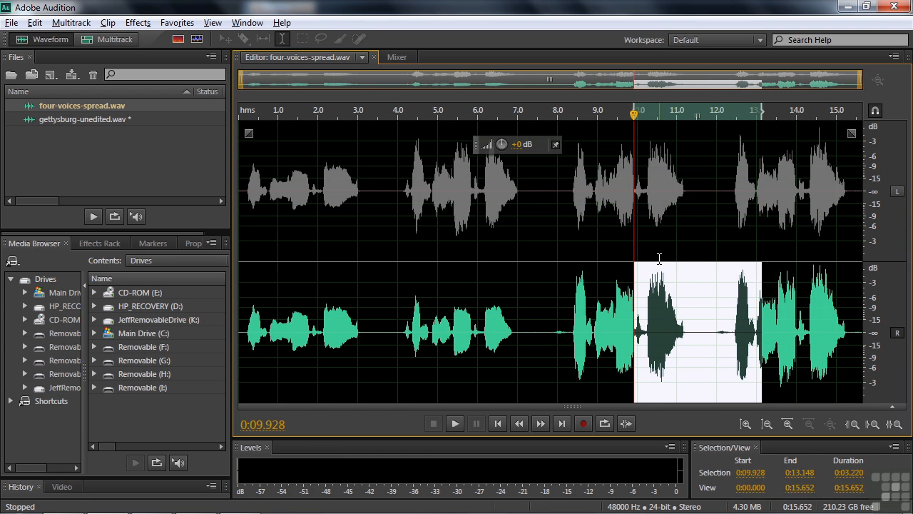
{"action": "left_click", "coordinate": [897, 191]}
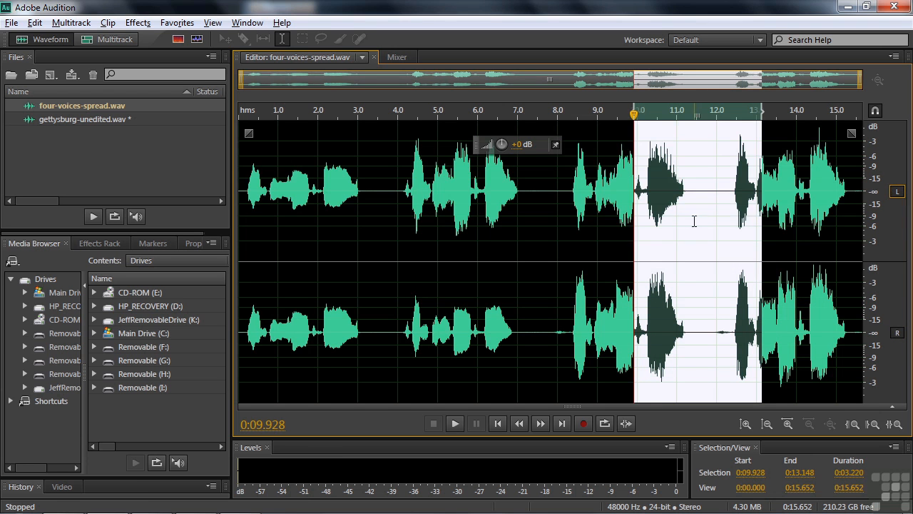
{"action": "left_click", "coordinate": [696, 245]}
Turn context-sensitive channel editing back on in the General preferences and apply the change
{"action": "left_click", "coordinate": [35, 23]}
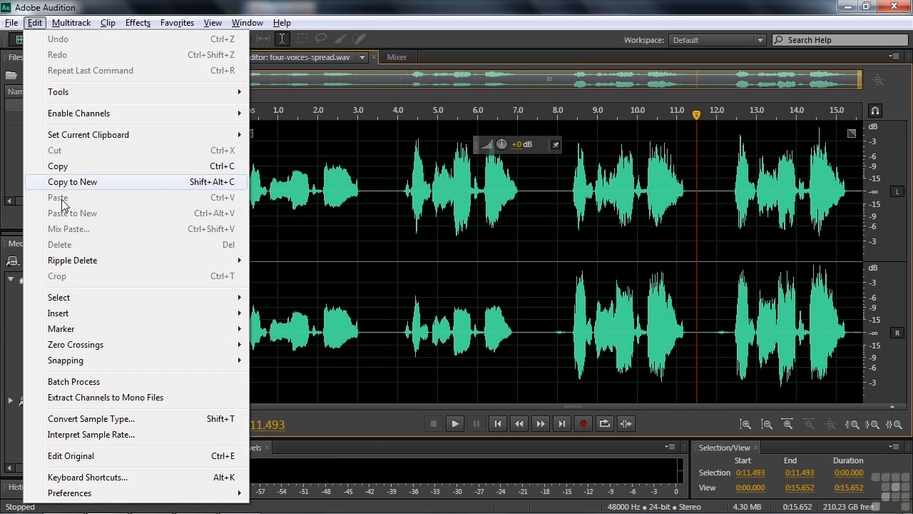
{"action": "mouse_move", "coordinate": [183, 497]}
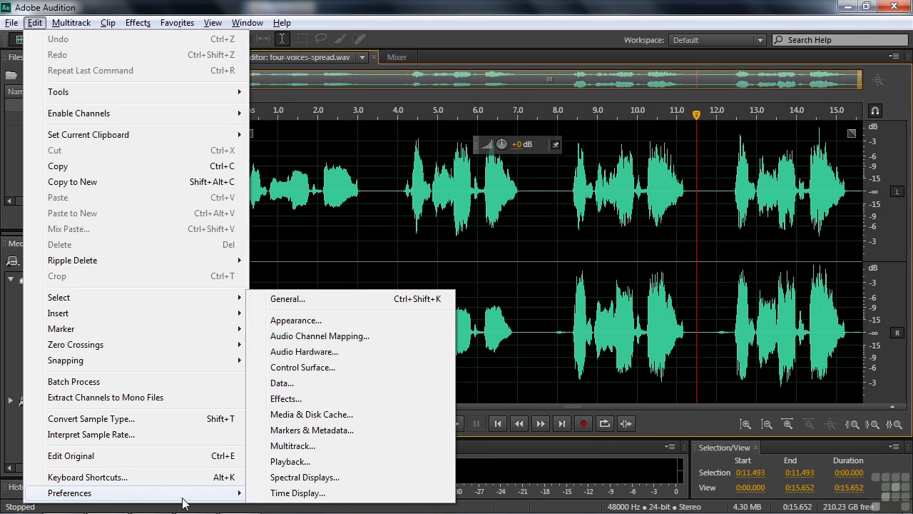
{"action": "left_click", "coordinate": [306, 300]}
{"action": "left_click", "coordinate": [289, 112]}
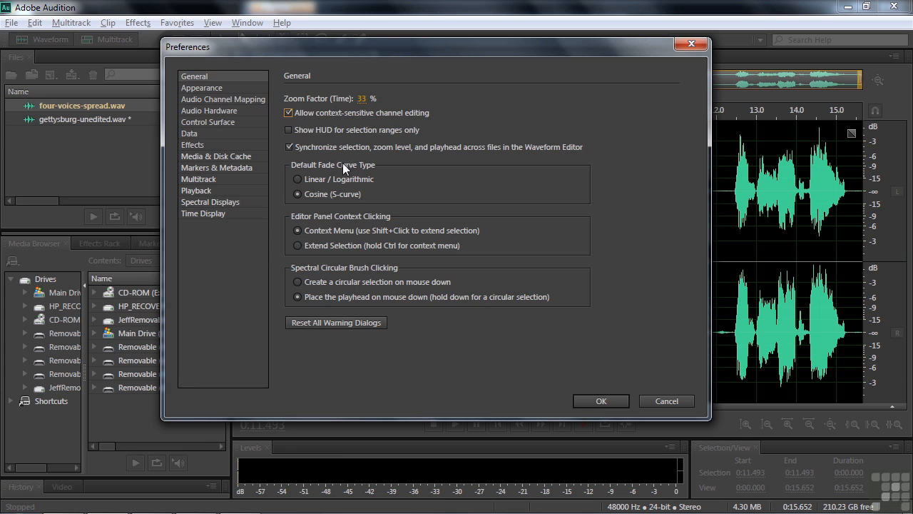
{"action": "left_click", "coordinate": [600, 400]}
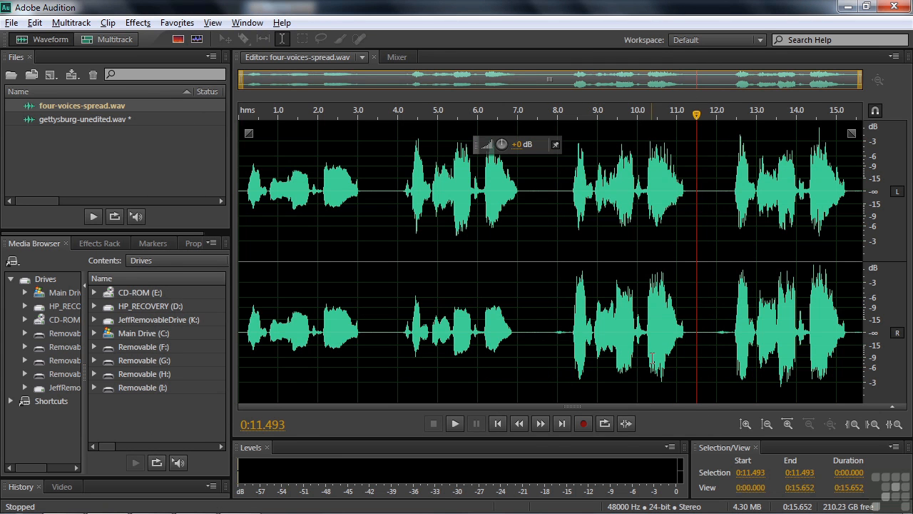
Select a short range along the upper edge of the left channel, then select about 0:12.34 to 0:14.33 across both channels
{"action": "left_click_drag", "start_coordinate": [805, 137], "coordinate": [762, 139]}
{"action": "left_click_drag", "start_coordinate": [809, 399], "coordinate": [730, 274]}
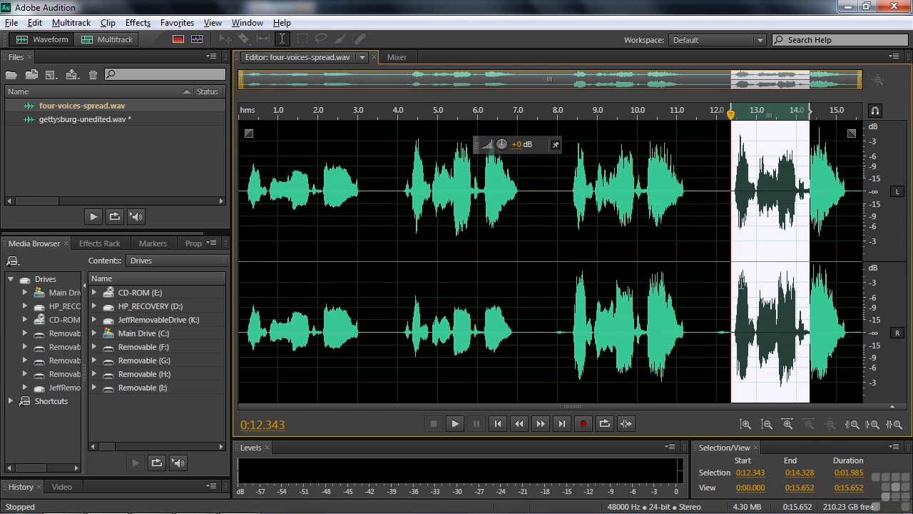
Disable and re-enable the left channel, select about 0:13.72 to 0:14.99 in both channels, and clear the selection
{"action": "left_click", "coordinate": [897, 192]}
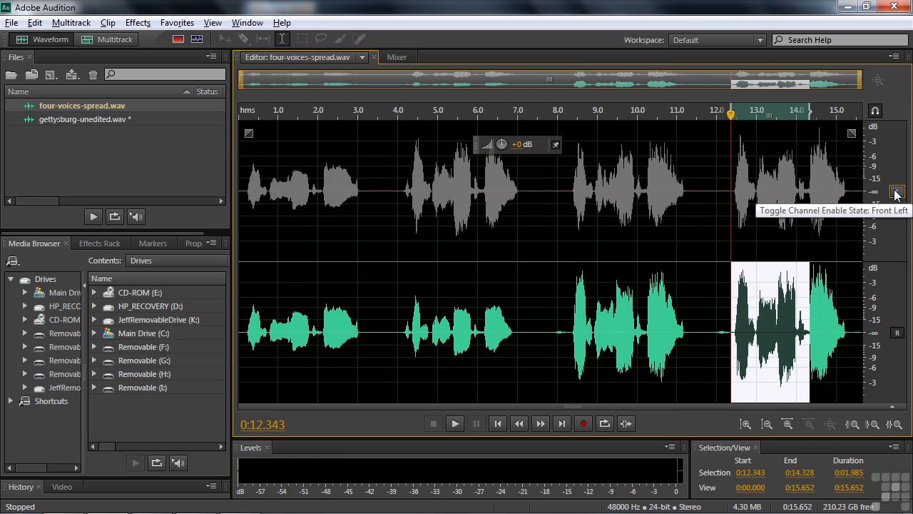
{"action": "left_click_drag", "start_coordinate": [835, 381], "coordinate": [785, 346]}
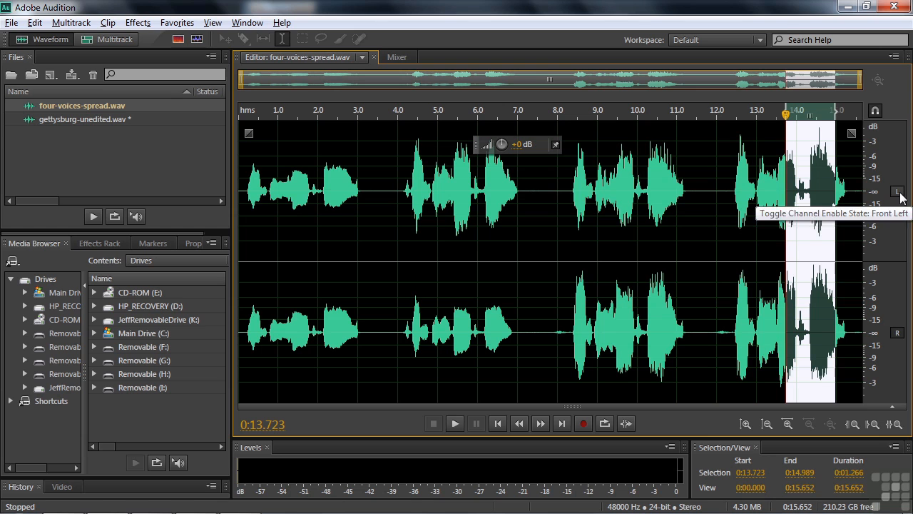
{"action": "left_click", "coordinate": [729, 263]}
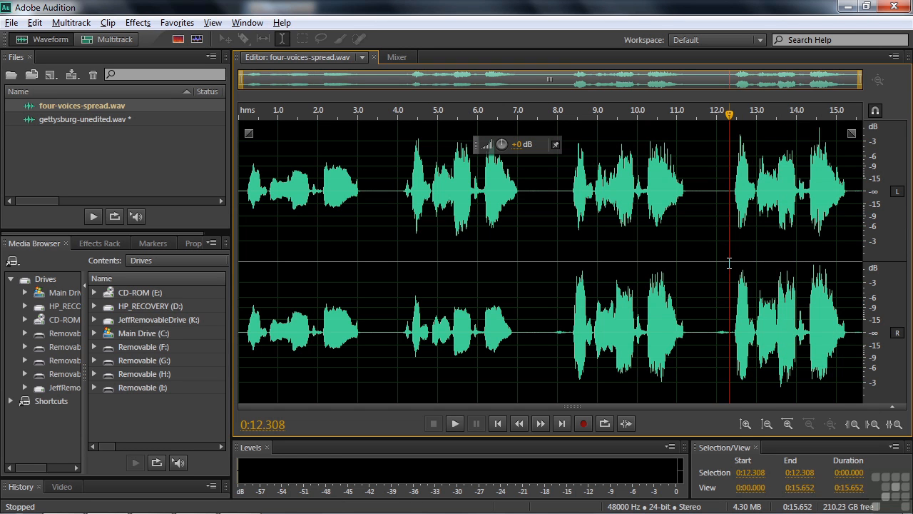